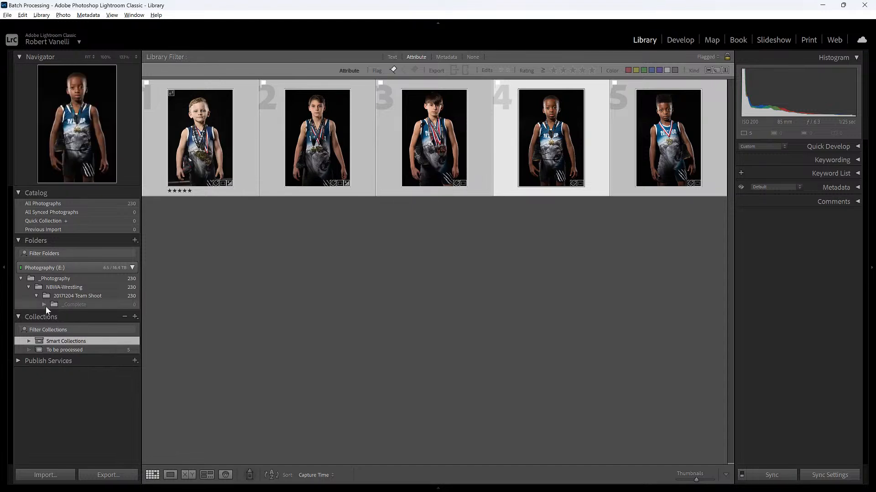
Open the To be processed collection and review the first portrait's crop and develop adjustments before returning to the grid.
click(69, 349)
click(70, 350)
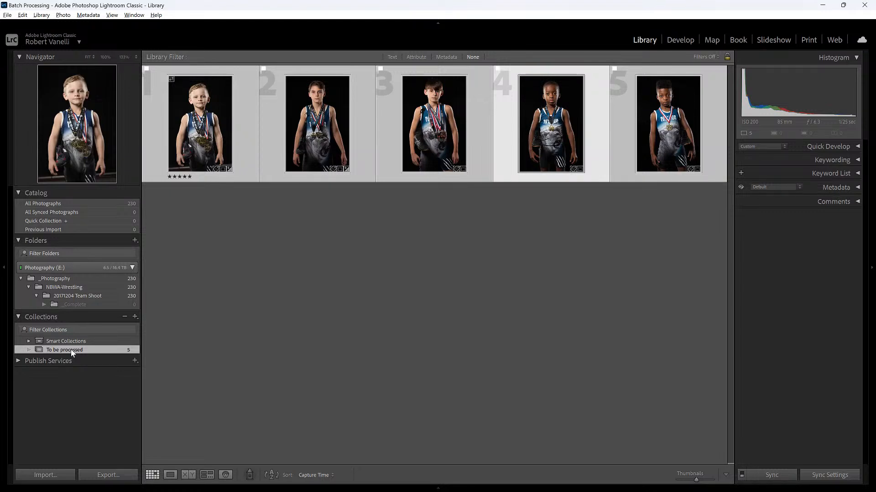
double_click(204, 108)
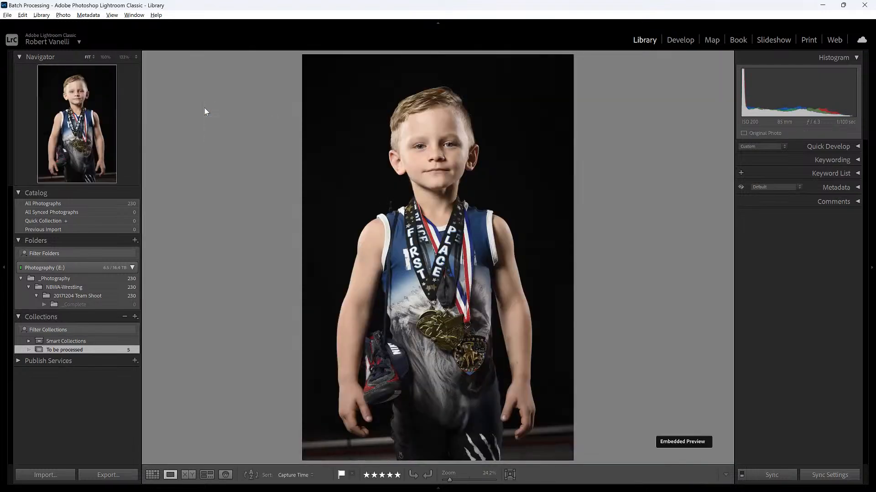
key(d)
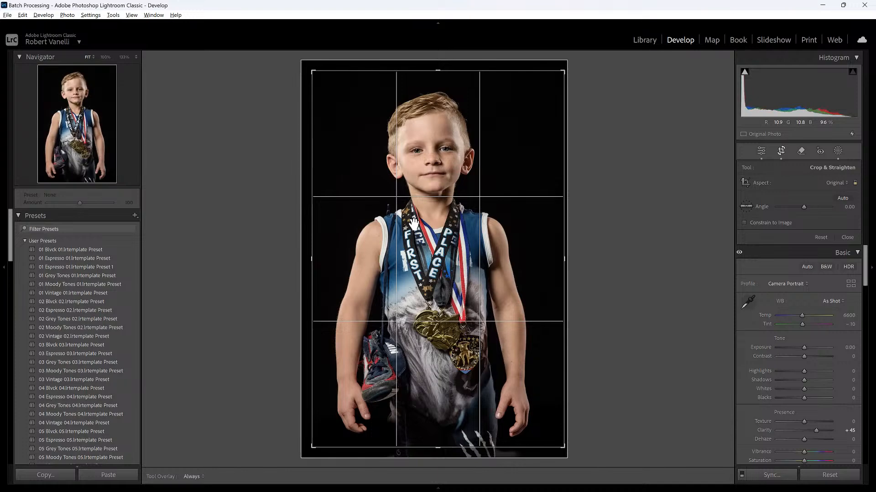
key(r)
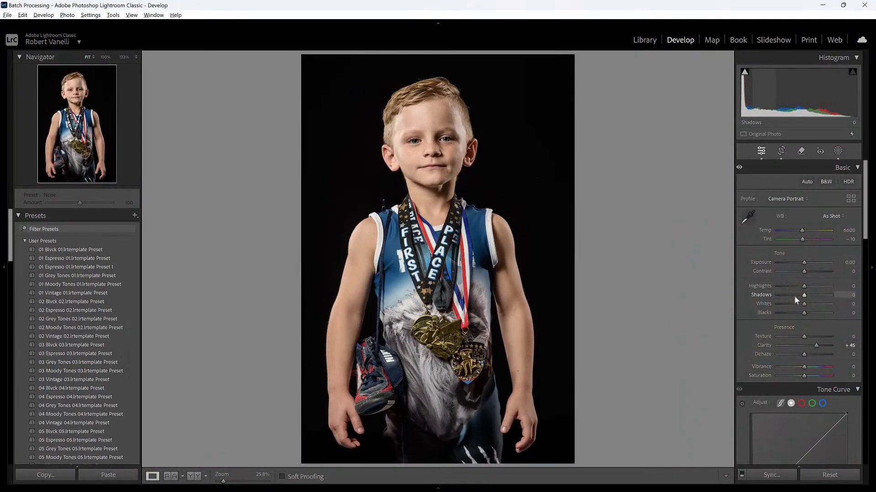
key(g)
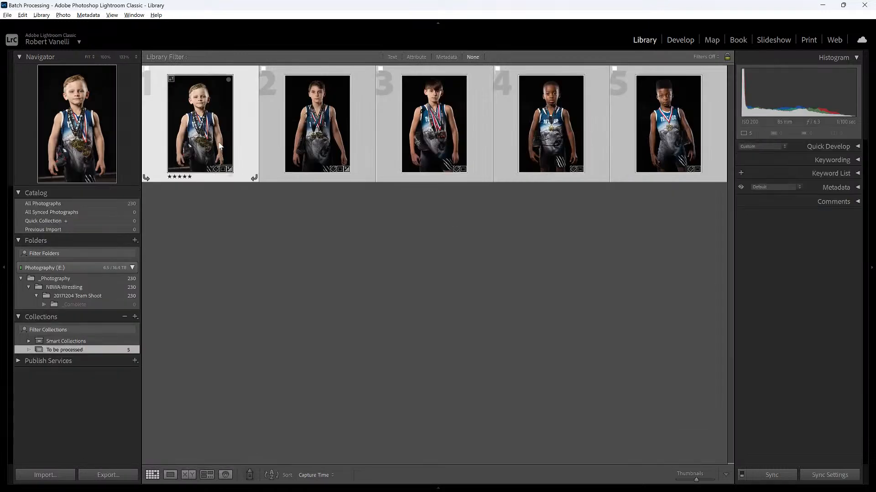
Start an export of the five selected portraits with Hard Drive as the export destination.
right_click(435, 120)
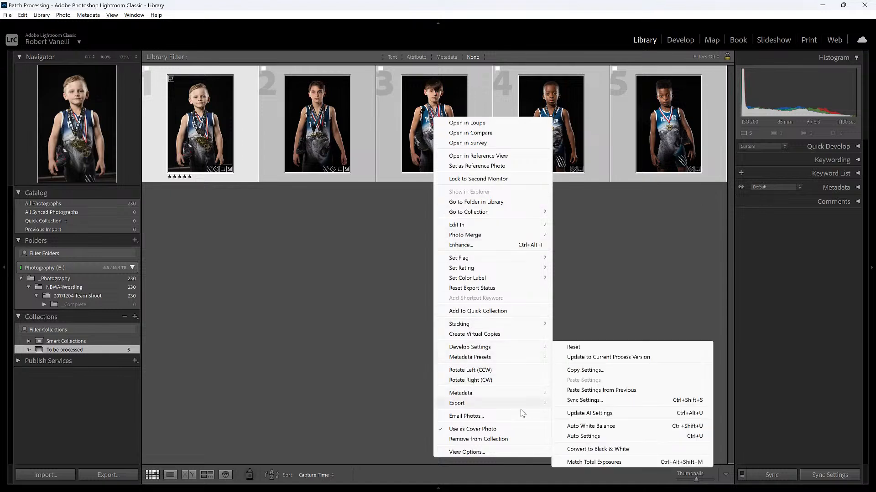
mouse_move(533, 405)
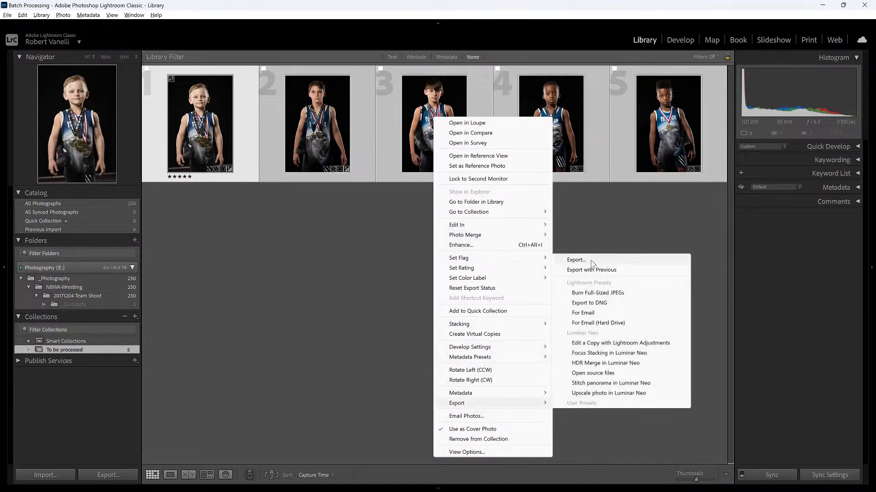
click(592, 262)
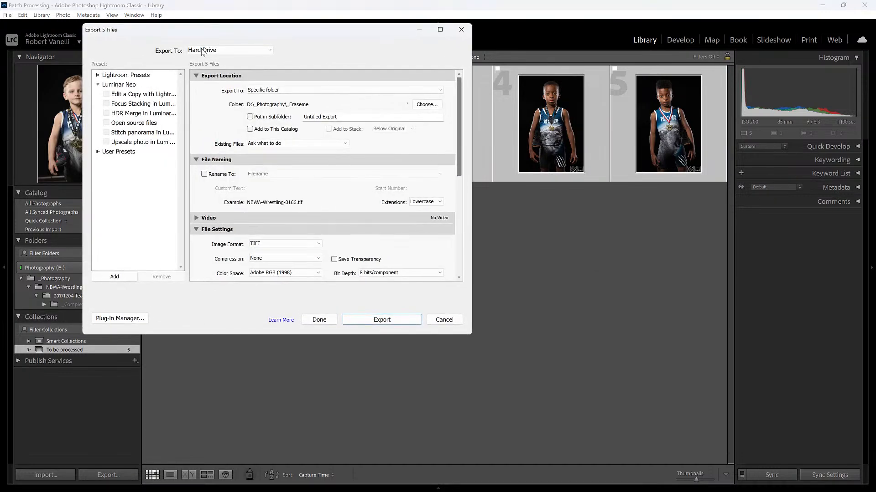
drag(237, 29, 406, 93)
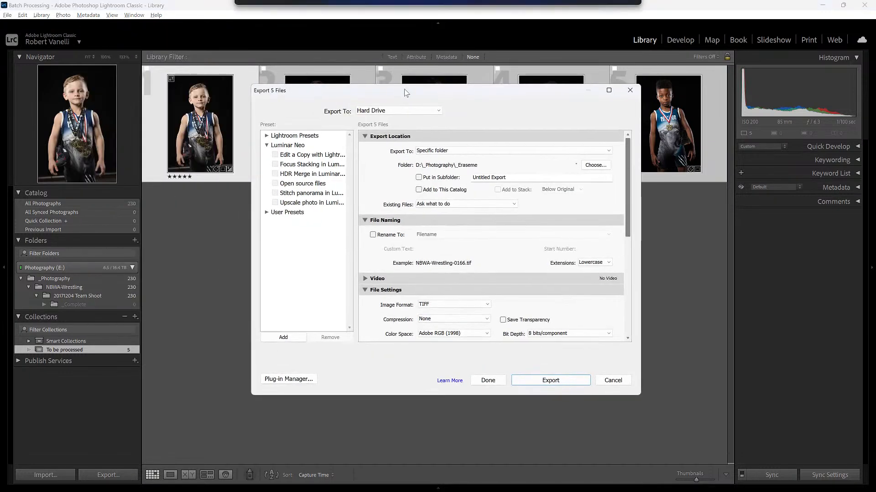
click(418, 110)
click(412, 132)
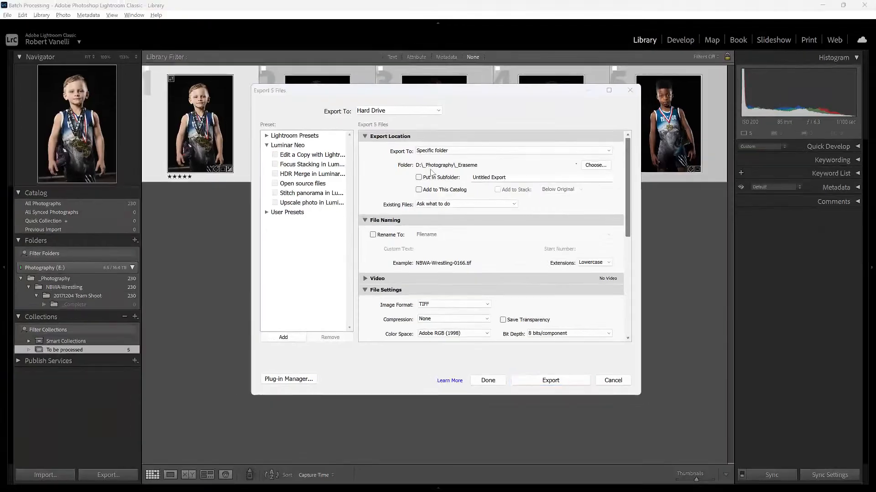
Set the export folder to D:\_Photography\_Eraseme and export the five portraits as TIFF files.
click(602, 167)
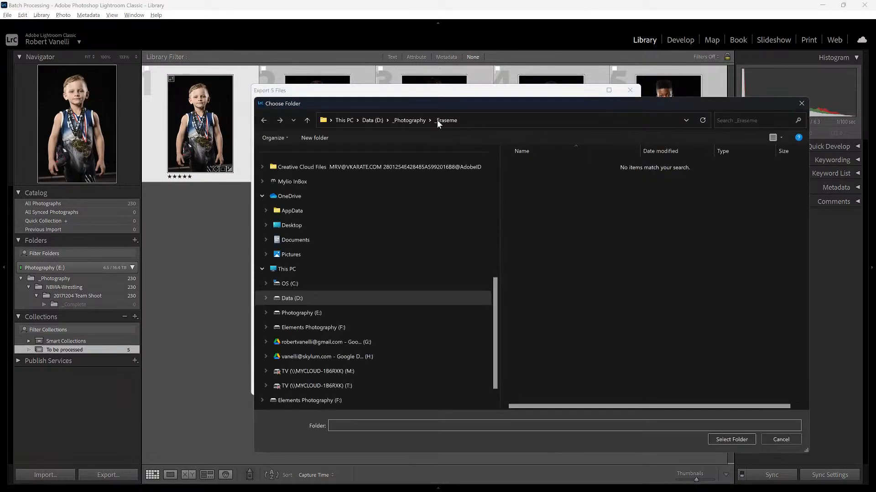
click(405, 121)
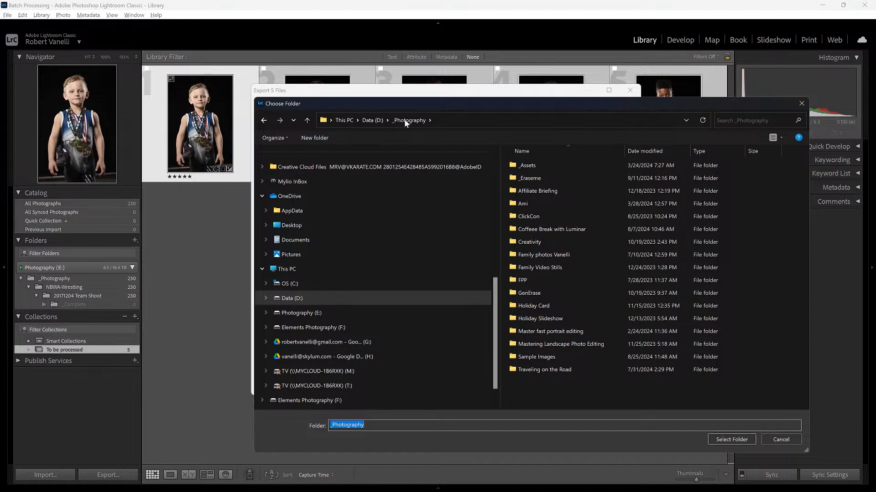
double_click(549, 178)
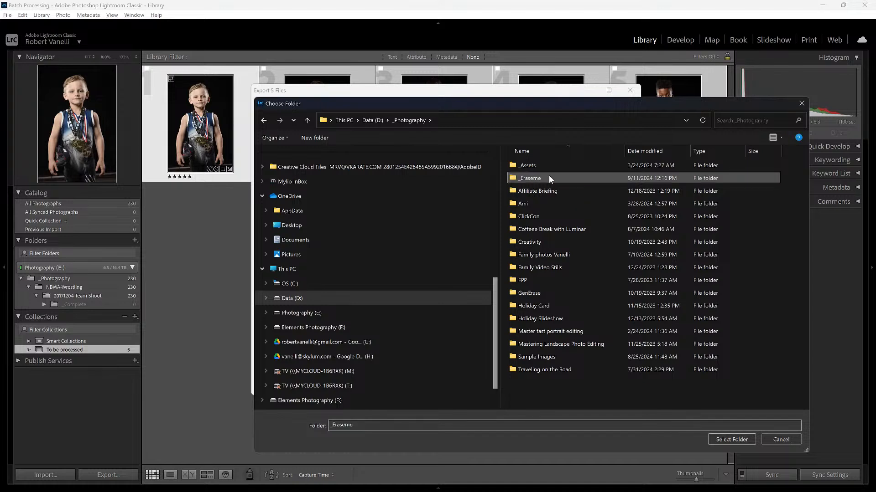
click(729, 438)
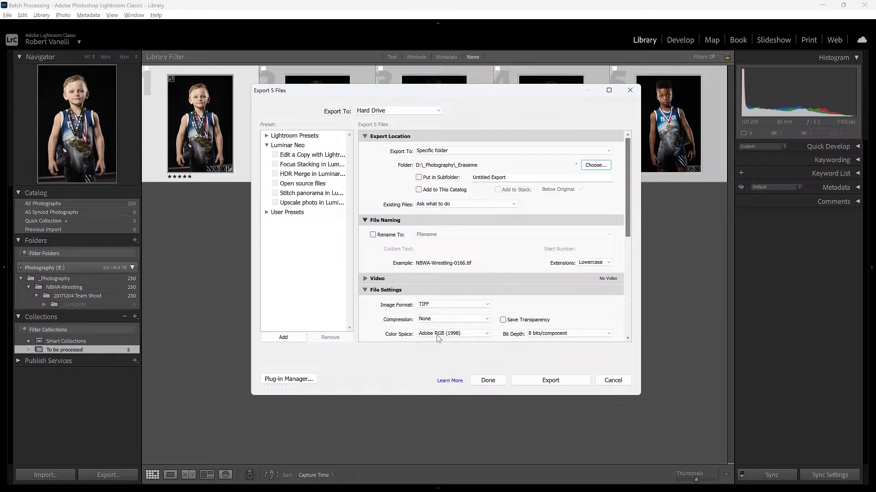
click(551, 381)
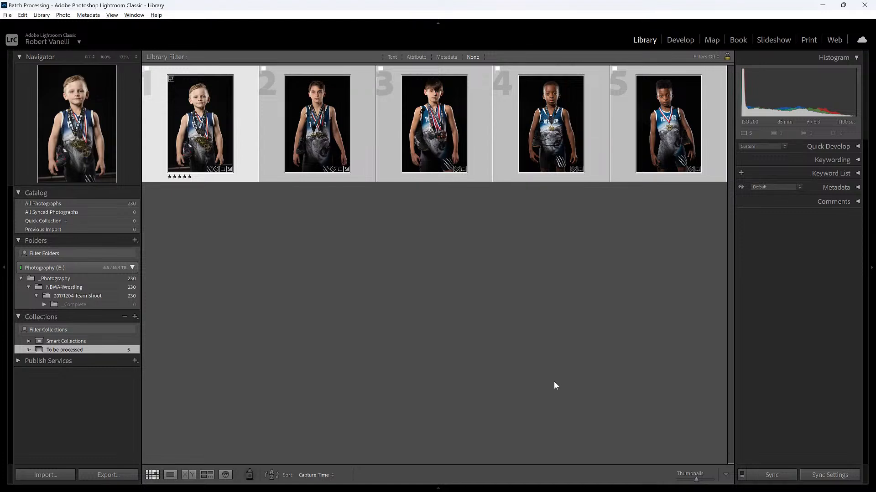
Switch to Luminar Neo and open NBWA-Wrestling-0166 from the _Eraseme folder for editing.
mouse_move(565, 491)
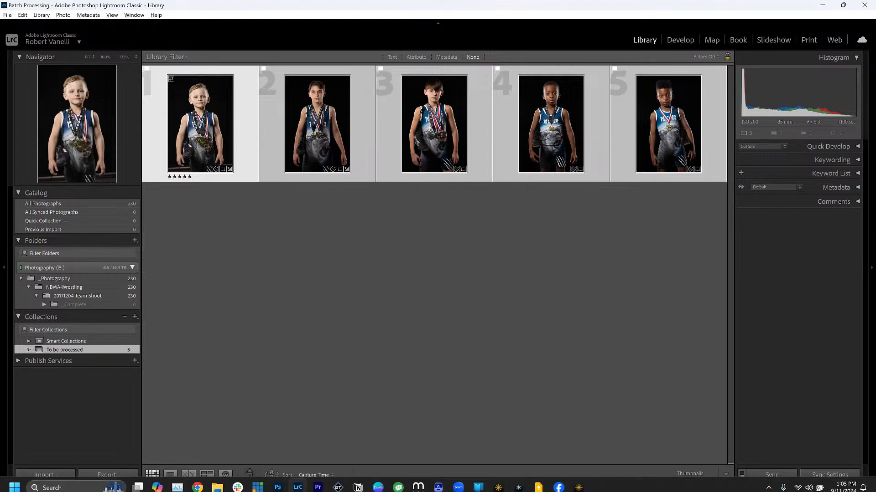
click(579, 483)
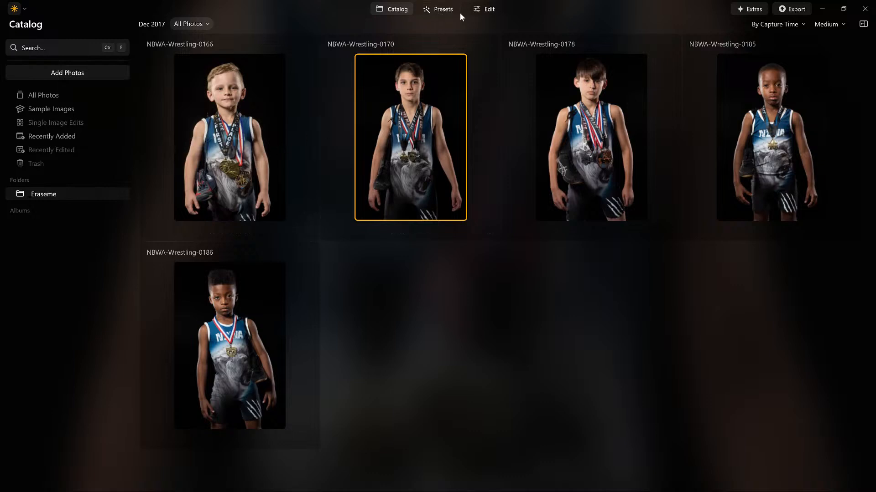
click(249, 109)
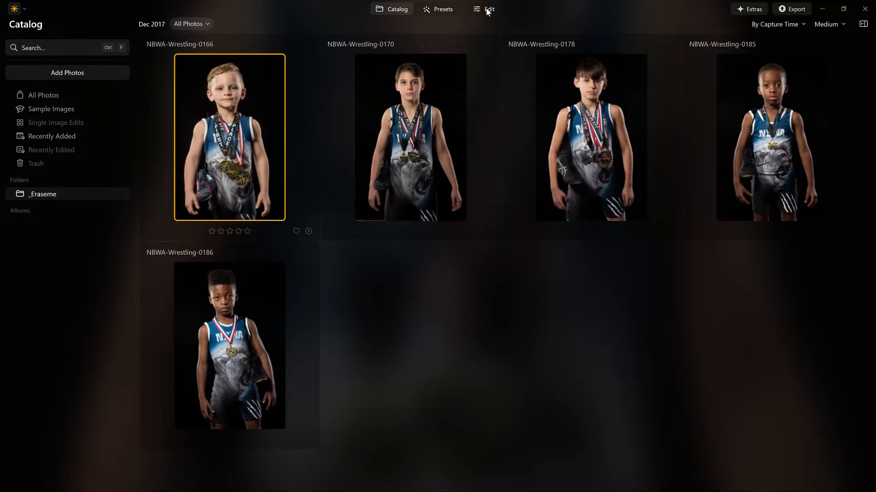
double_click(236, 113)
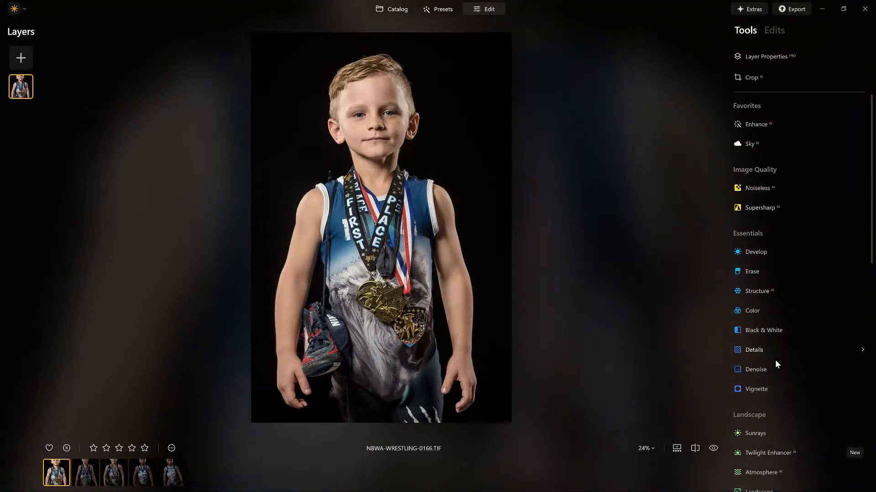
Apply the Dramatic effect to the portrait and adjust its Brightness & Saturation settings.
scroll(767, 388, down, 6)
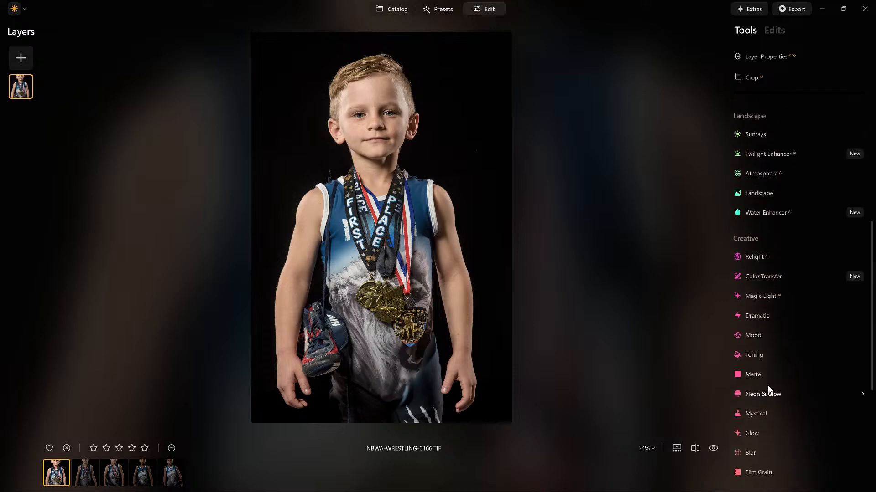
click(762, 313)
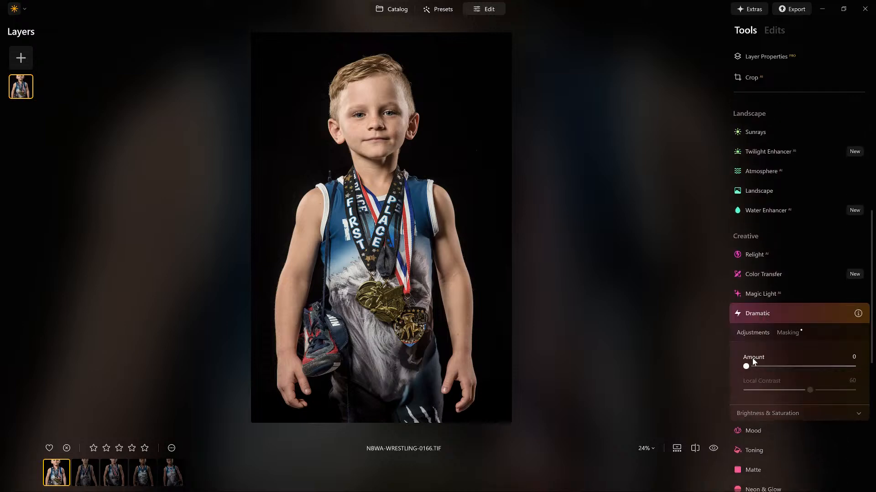
drag(748, 366, 811, 391)
click(812, 415)
mouse_move(799, 436)
mouse_down()
mouse_move(814, 437)
mouse_move(792, 441)
mouse_up()
click(789, 306)
Enhance the boy's eyes with Face AI: Iris Flare 47, Eye Enhancer 50 and Dark Circles Removal 56.
scroll(783, 340, down, 5)
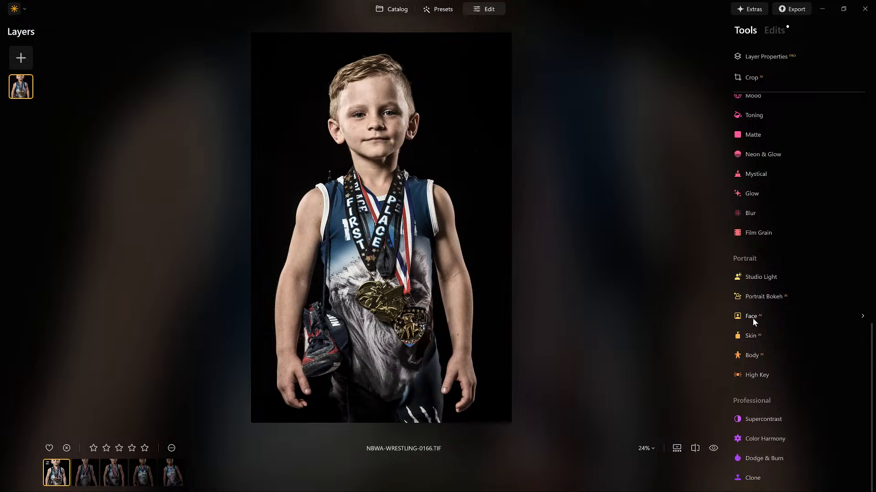
click(752, 319)
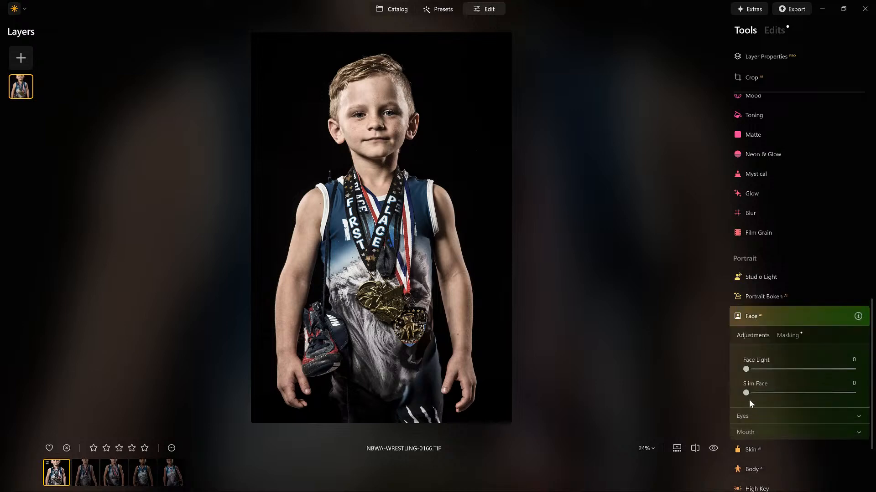
click(744, 417)
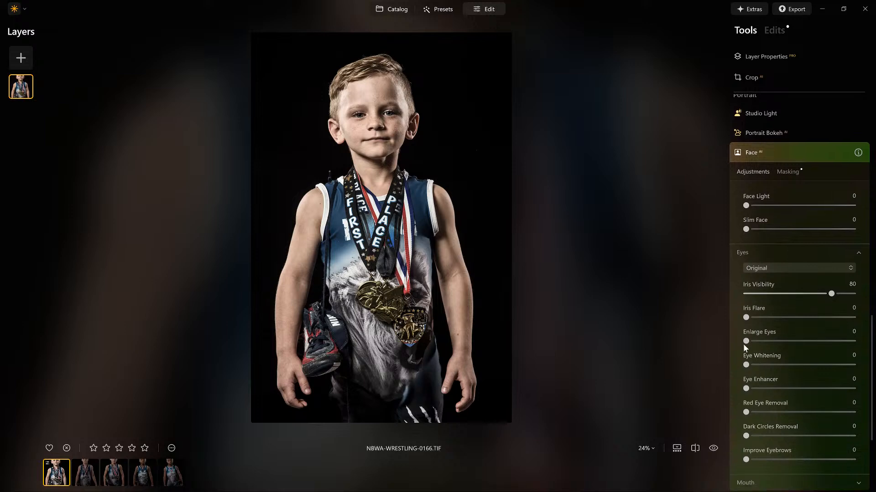
drag(746, 318, 797, 318)
drag(746, 389, 799, 389)
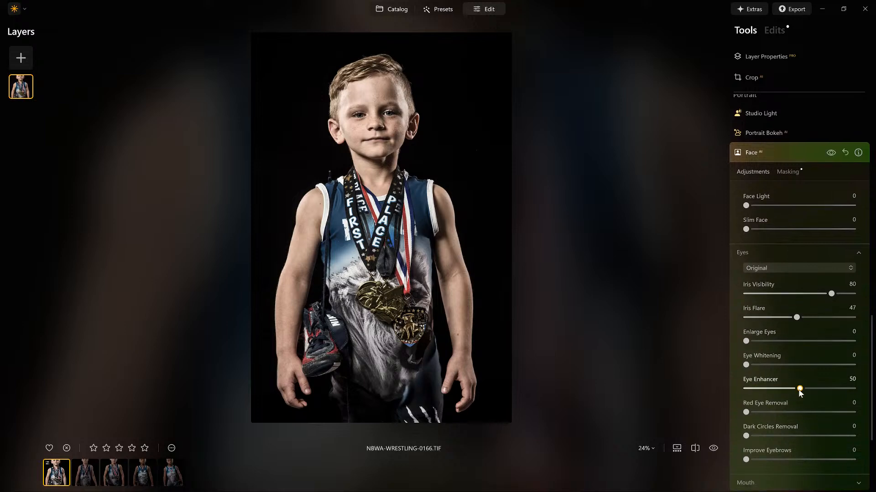
drag(748, 436, 805, 437)
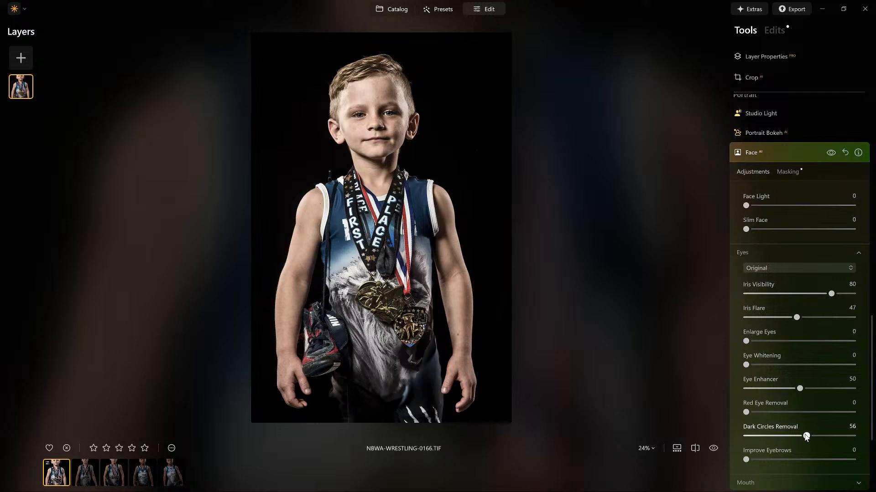
click(786, 154)
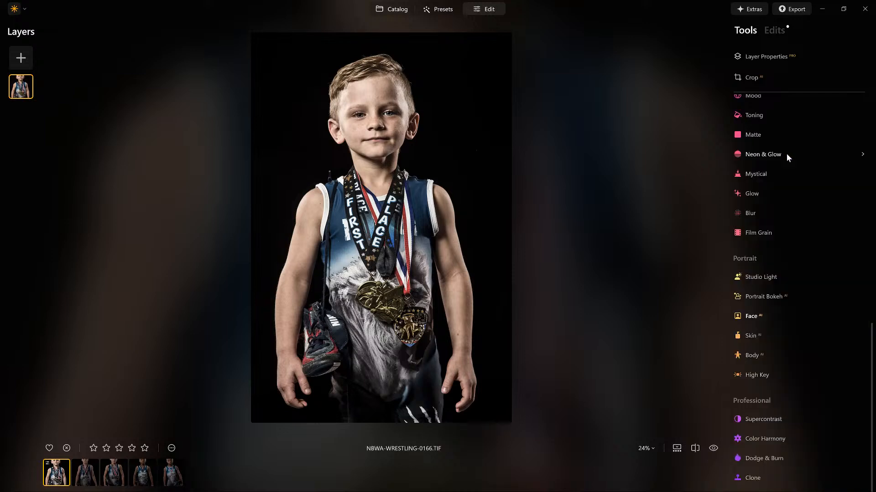
Apply a slight Skin AI adjustment to the portrait and compare the edited photo with the original.
click(746, 339)
mouse_move(748, 389)
mouse_down()
mouse_move(767, 390)
mouse_move(760, 394)
mouse_up()
click(782, 340)
click(713, 449)
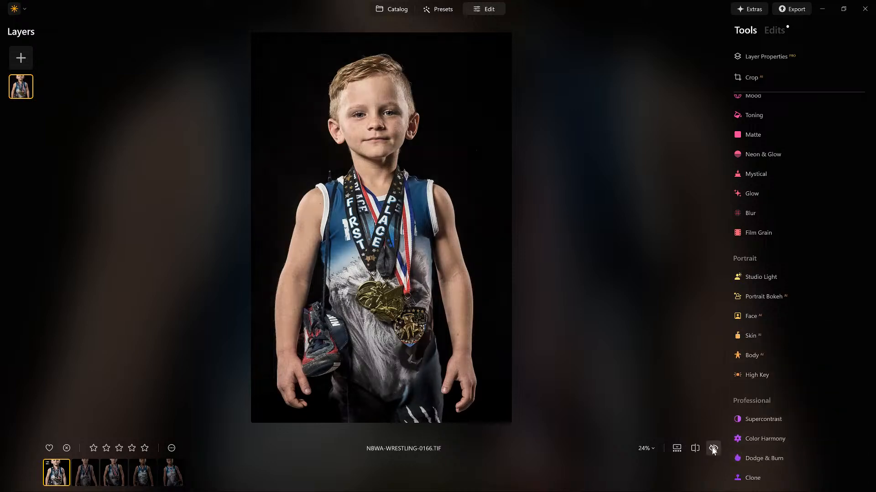
click(713, 449)
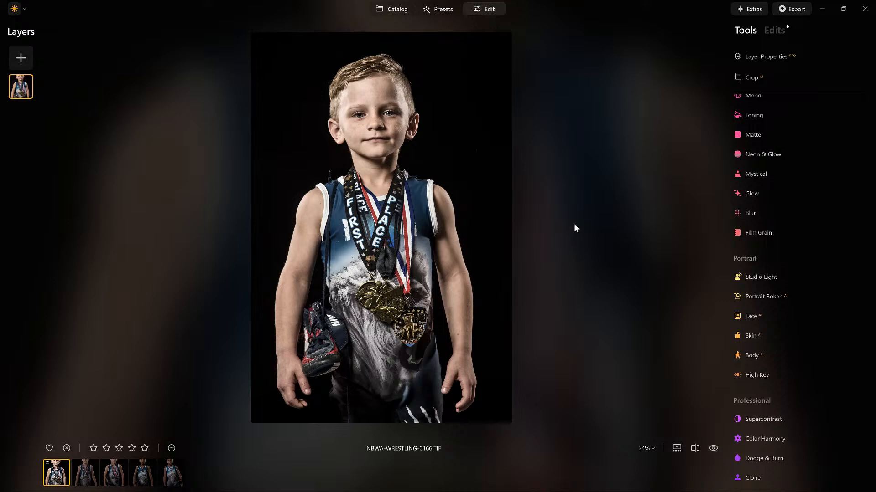
Return to the catalog and sync the adjustments of NBWA-Wrestling-0166 to all five portraits.
key(g)
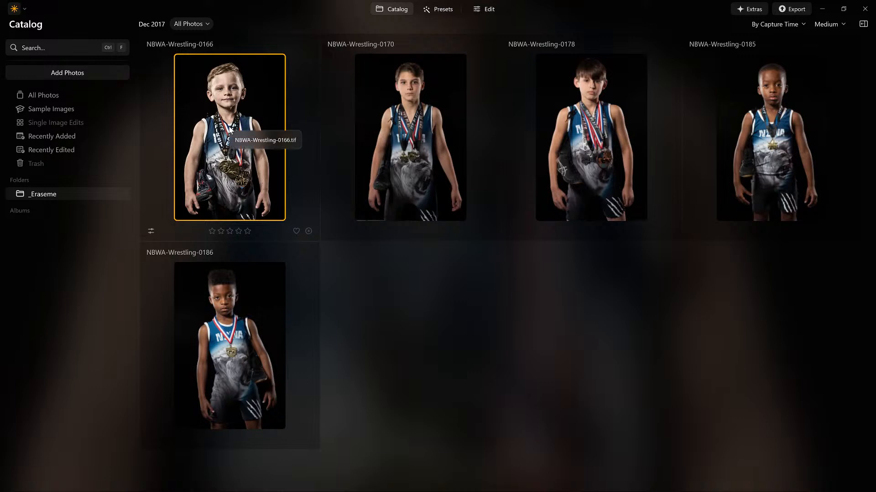
key(ctrl+a)
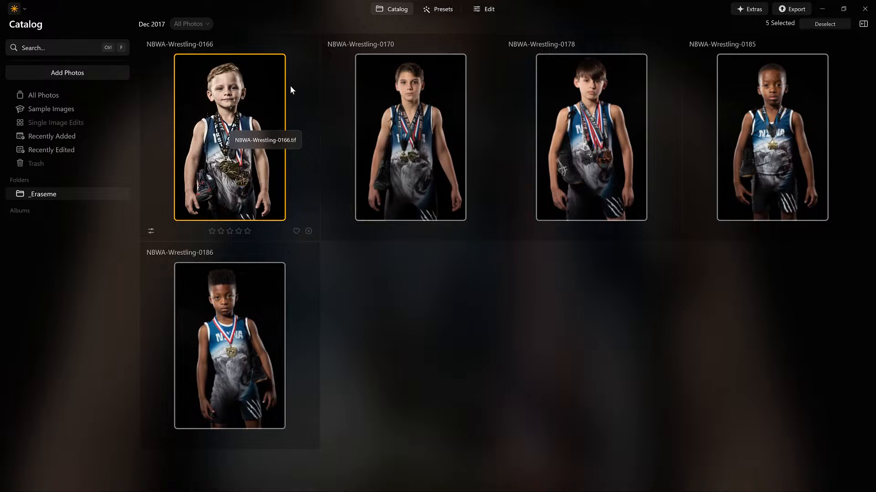
right_click(246, 75)
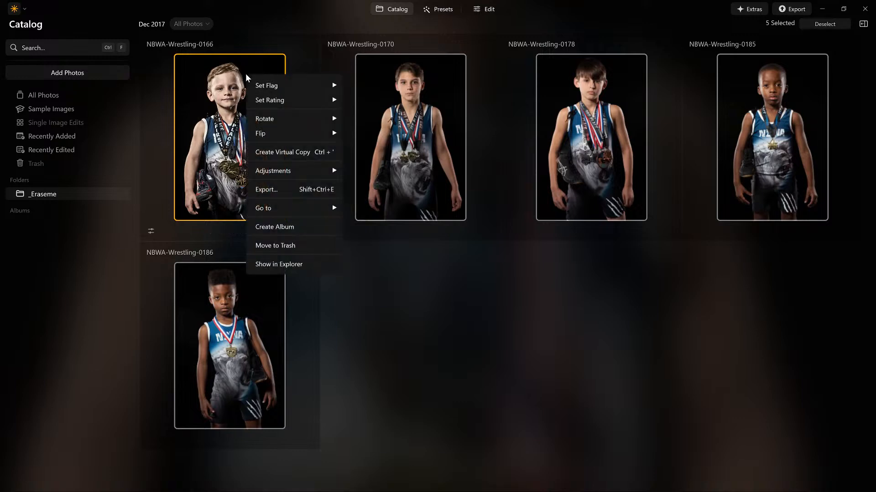
mouse_move(285, 172)
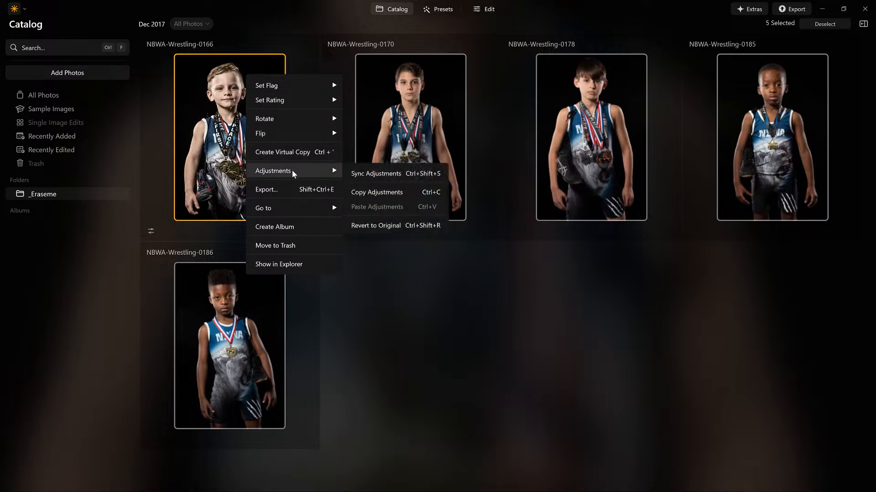
click(393, 174)
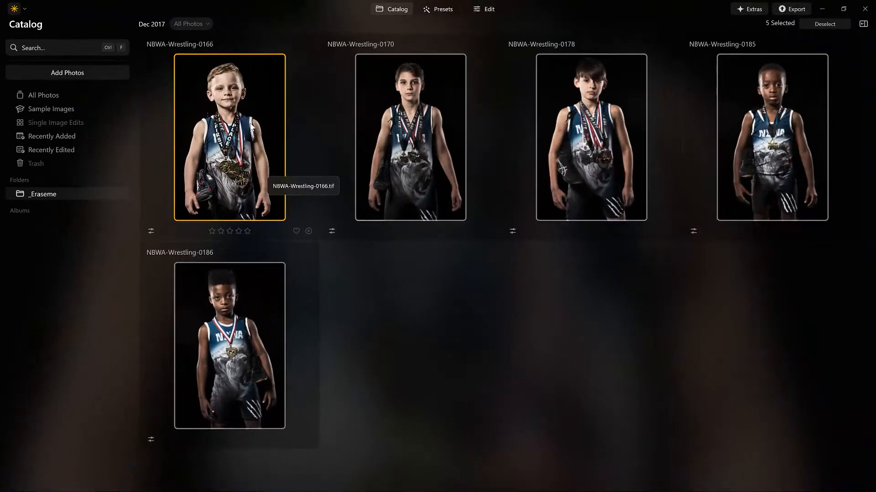
Start exporting the five selected portraits, with the _Complete folder inside 20171204 Team Shoot as the destination.
right_click(429, 103)
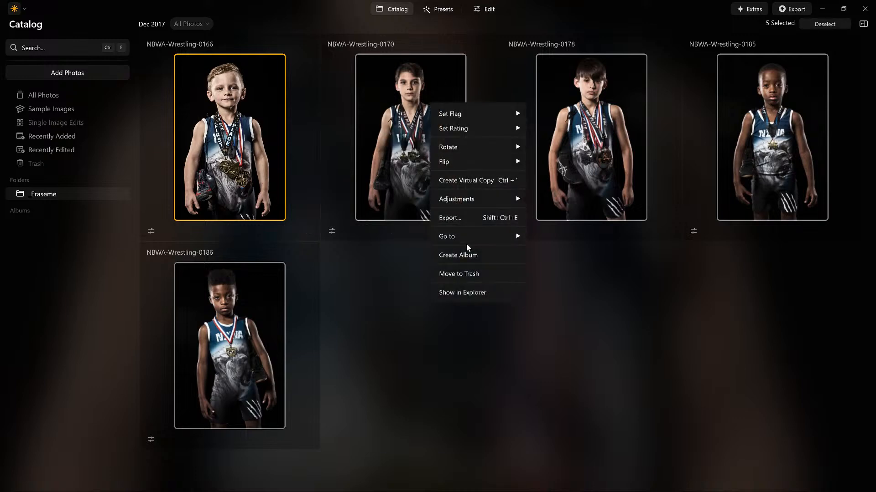
click(506, 217)
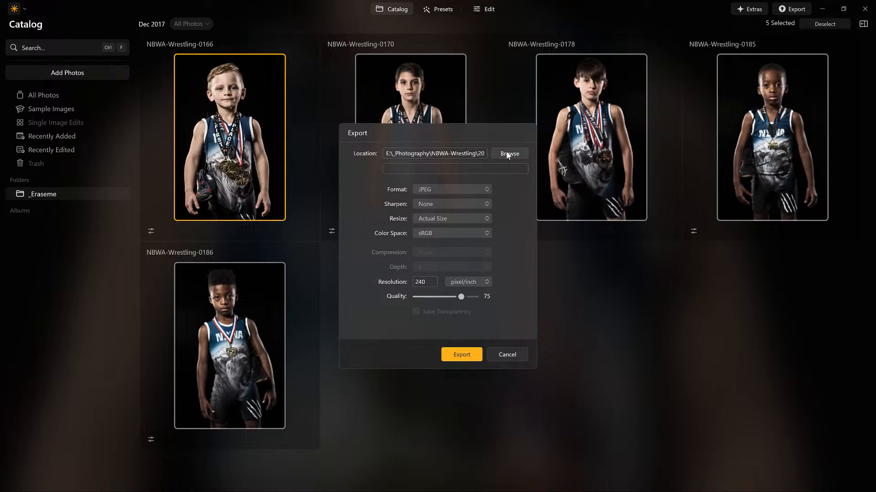
click(508, 154)
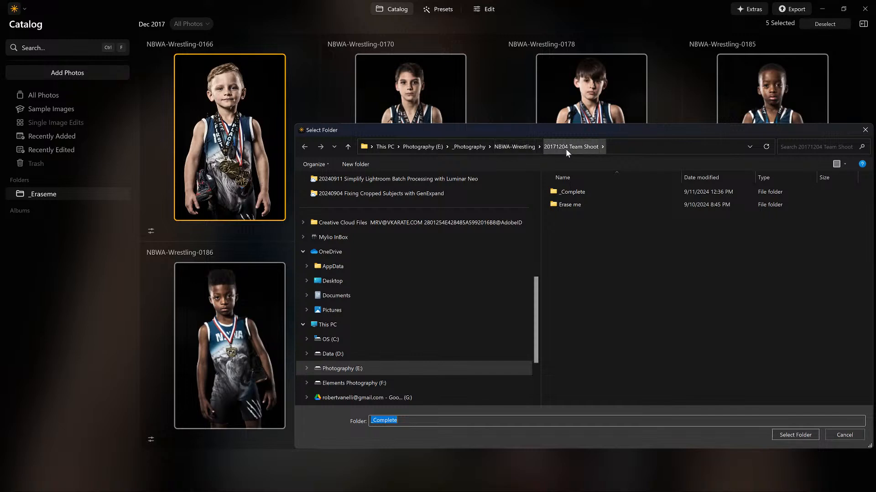
double_click(577, 193)
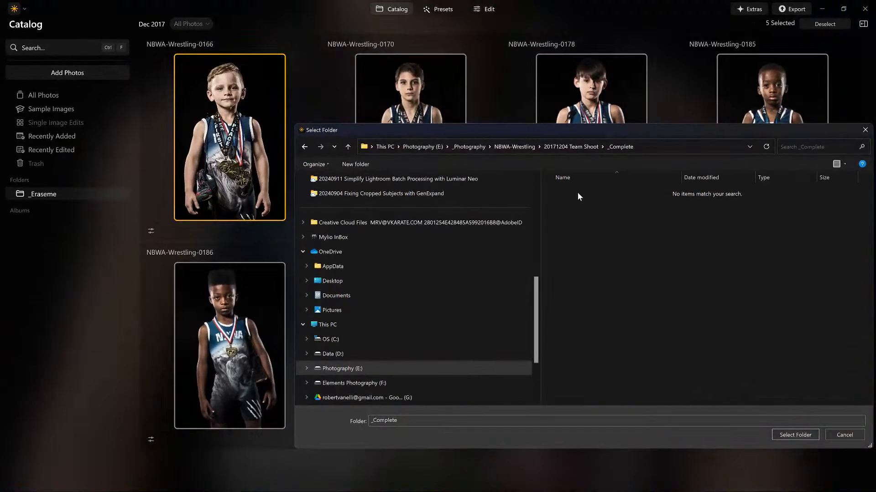
click(796, 435)
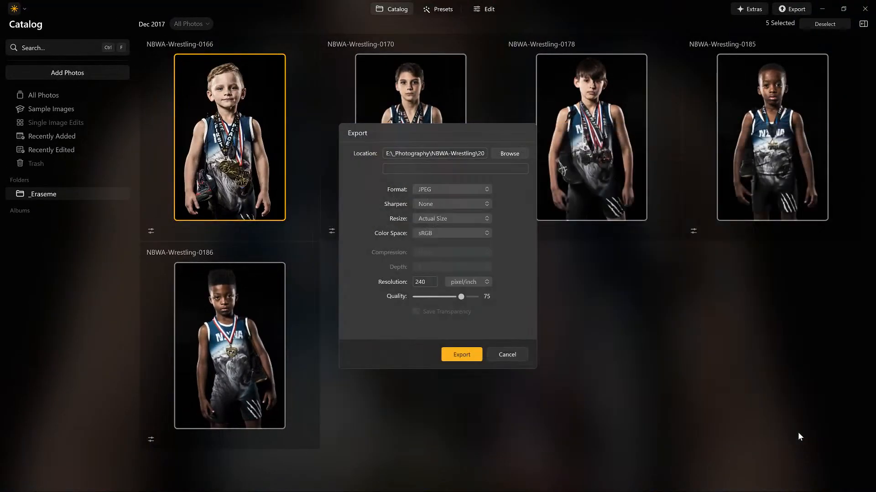
Set the export color space to Adobe RGB and export the portraits as JPEG, skipping the existing NBWA-Wrestling-0166.jpg.
click(464, 232)
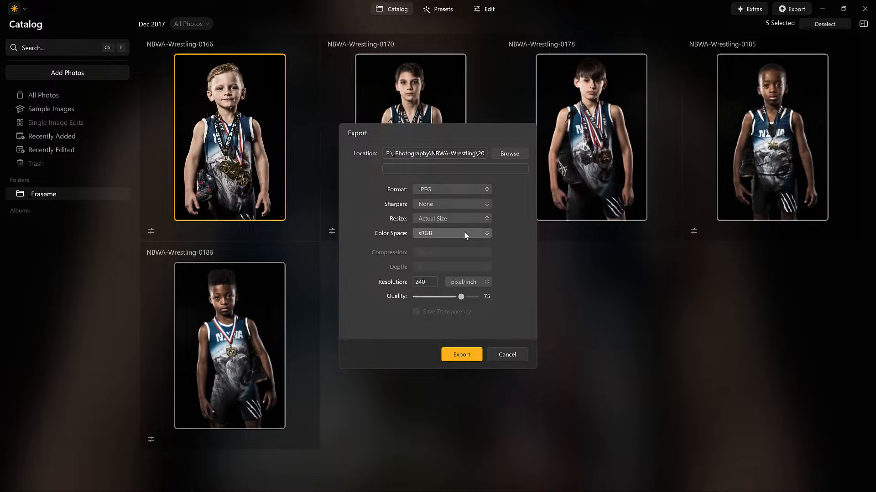
click(490, 232)
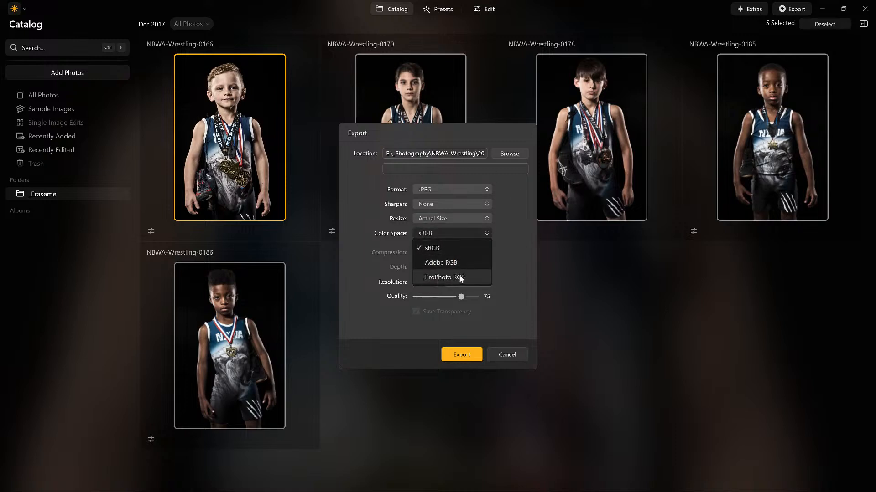
click(452, 262)
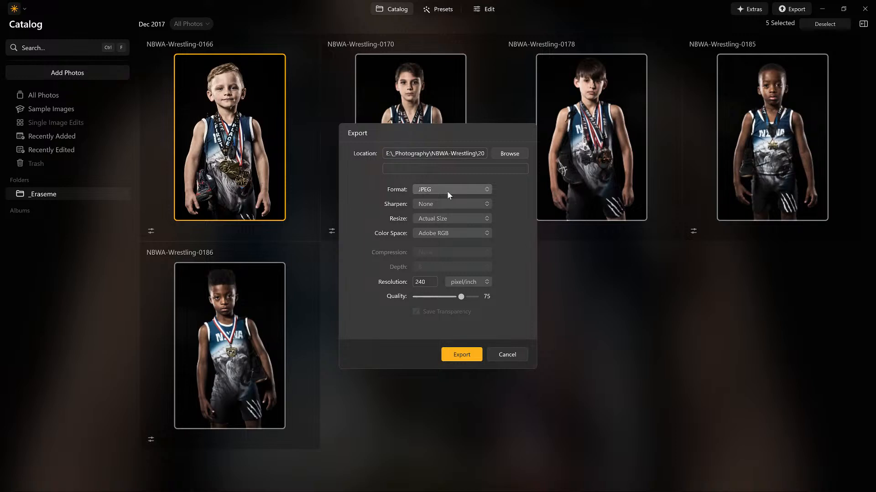
click(469, 354)
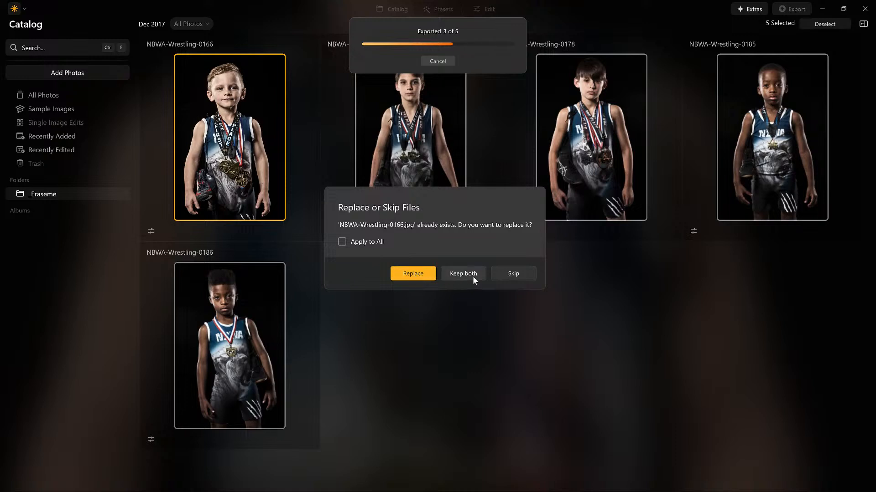
click(520, 276)
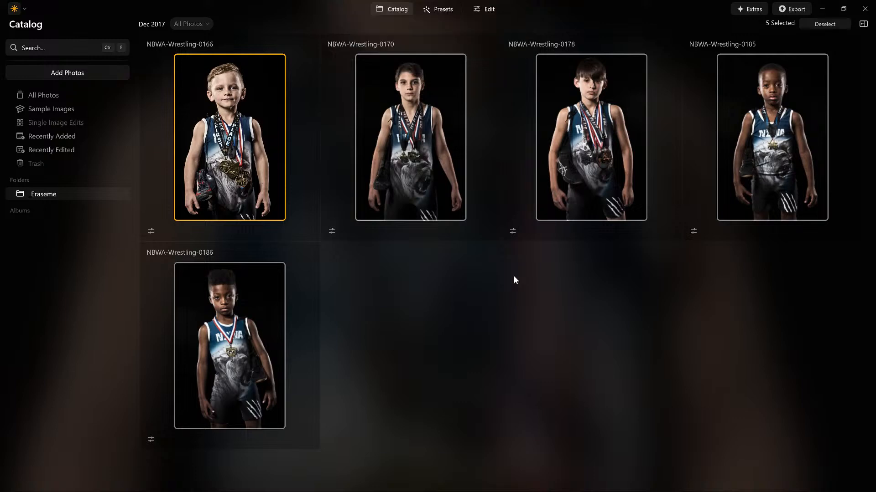
Switch to Lightroom Classic and synchronize the _Complete folder to import the newly exported photos.
mouse_move(558, 491)
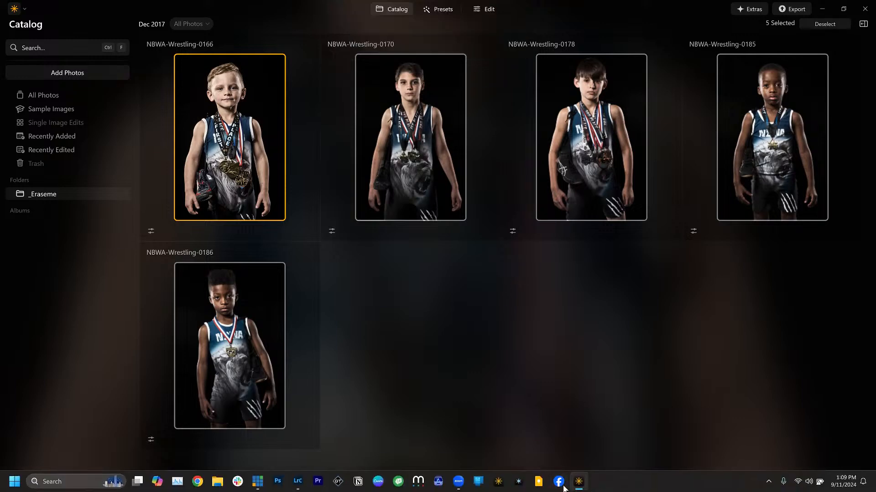
click(298, 482)
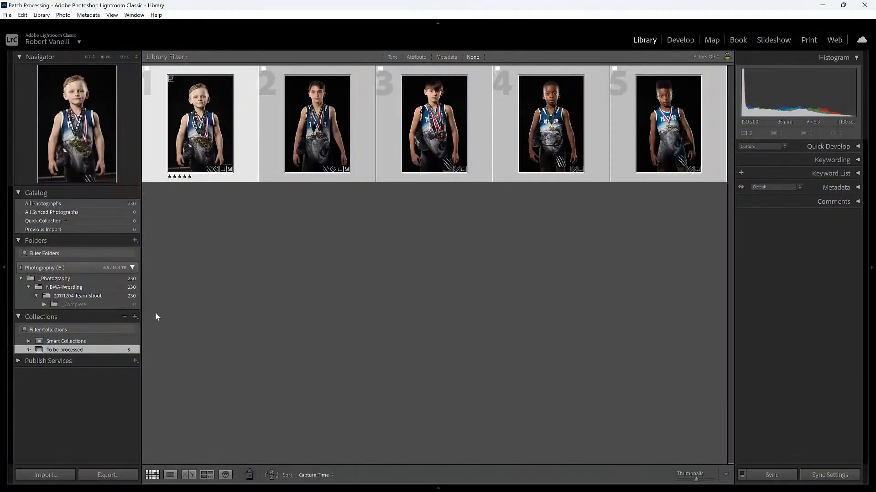
click(97, 306)
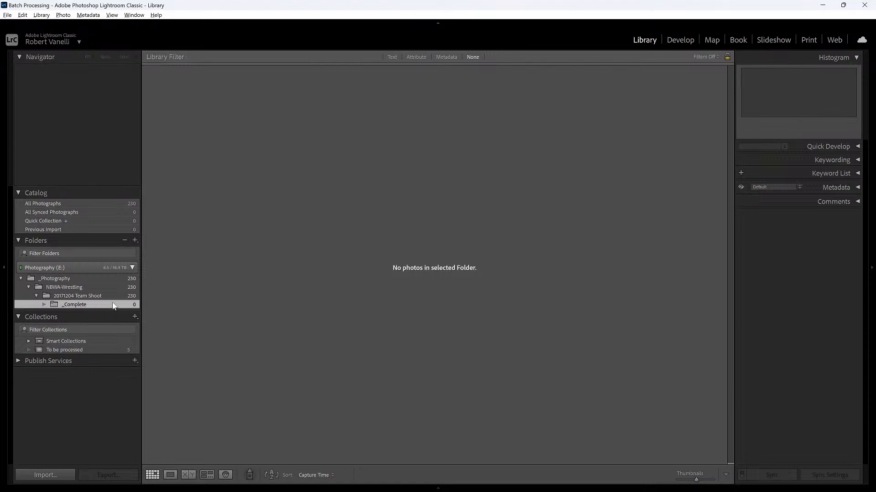
right_click(114, 306)
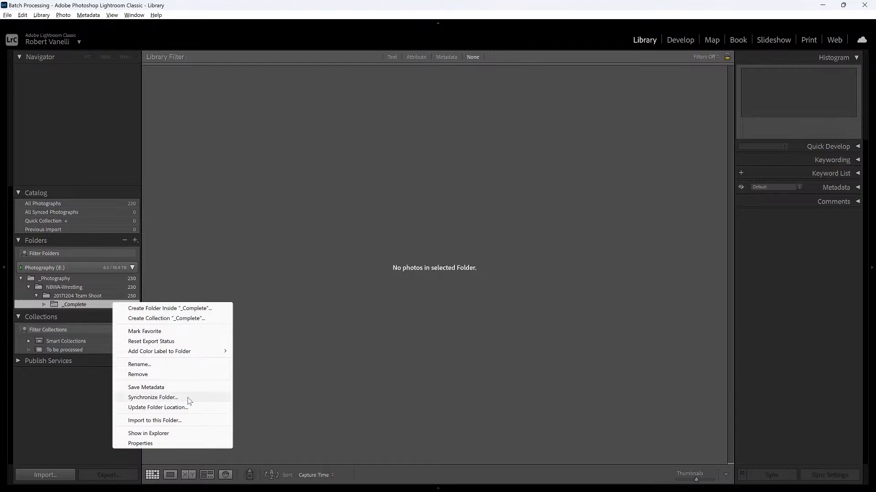
click(153, 398)
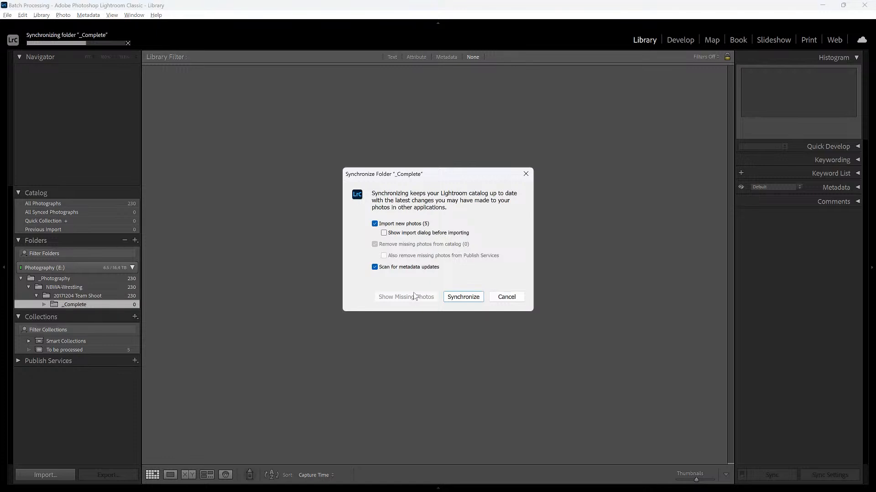
click(454, 298)
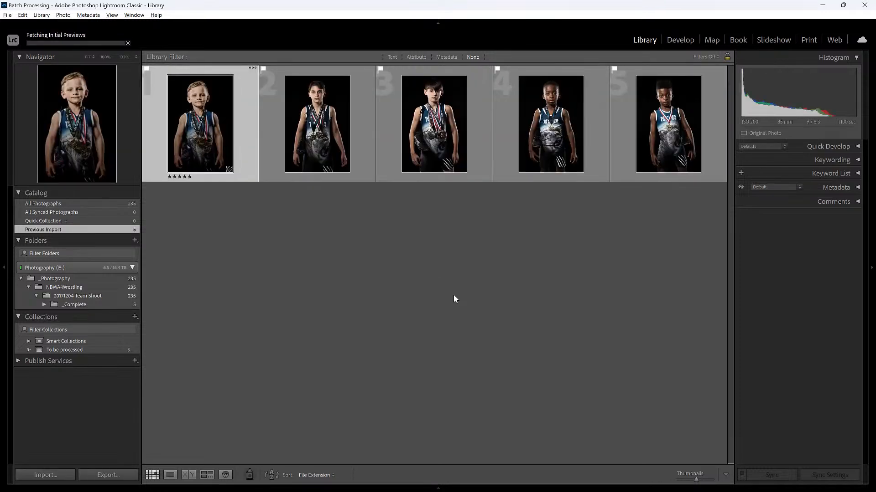
Enlarge the first imported portrait and review the five finished photos one by one.
double_click(207, 127)
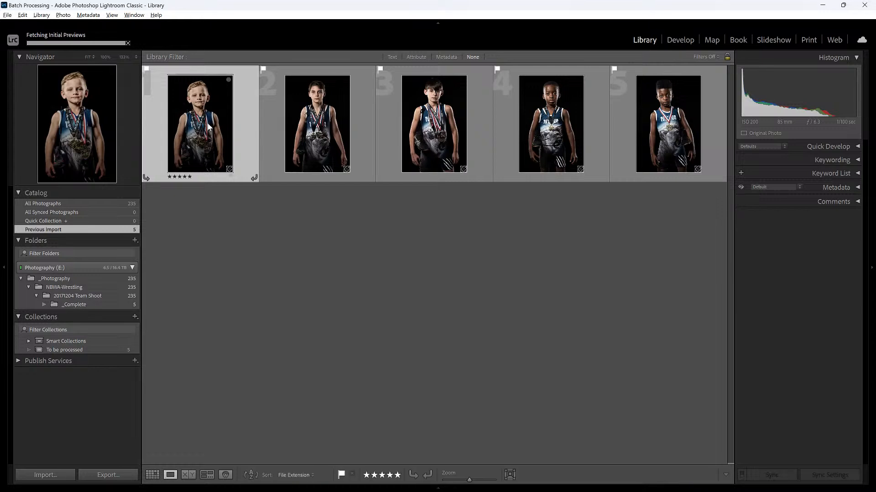
key(Right)
key(Right)
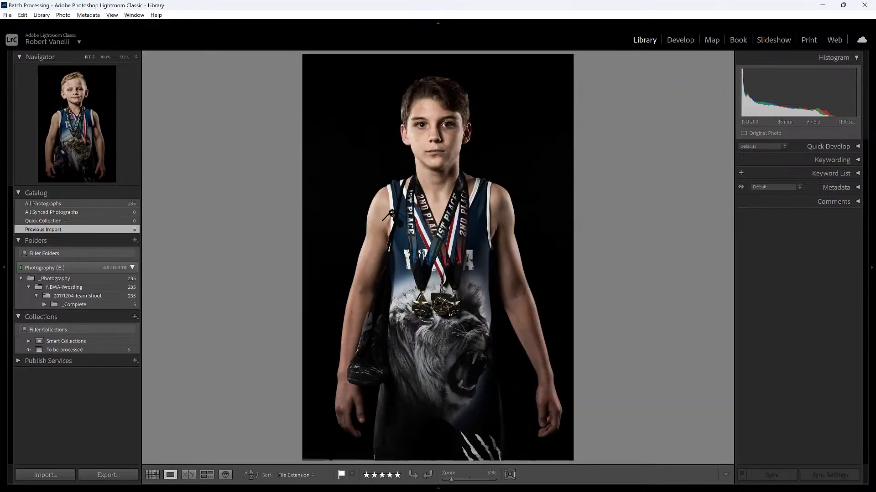
key(Right)
key(Right)
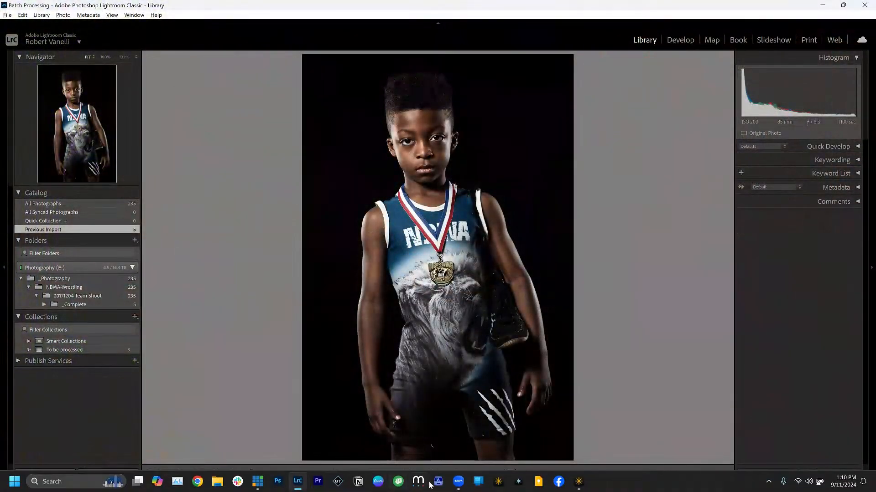
Switch back to Luminar Neo and move the five selected portraits to the trash.
click(580, 484)
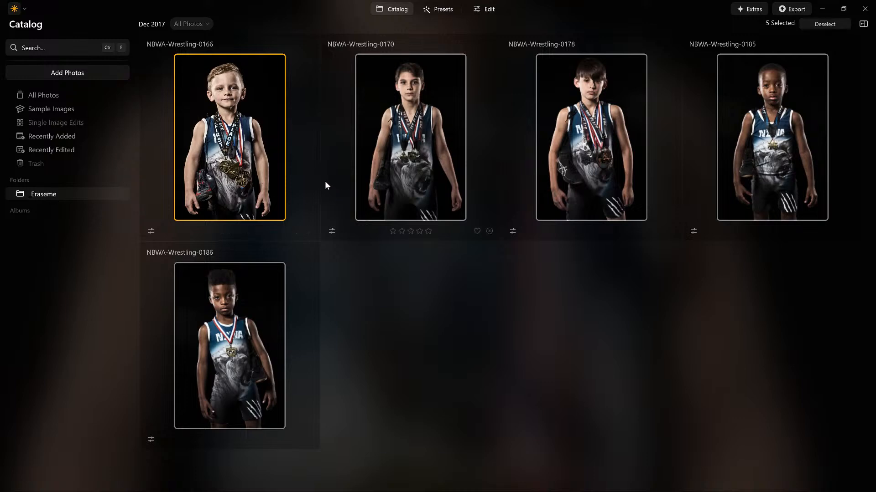
right_click(401, 184)
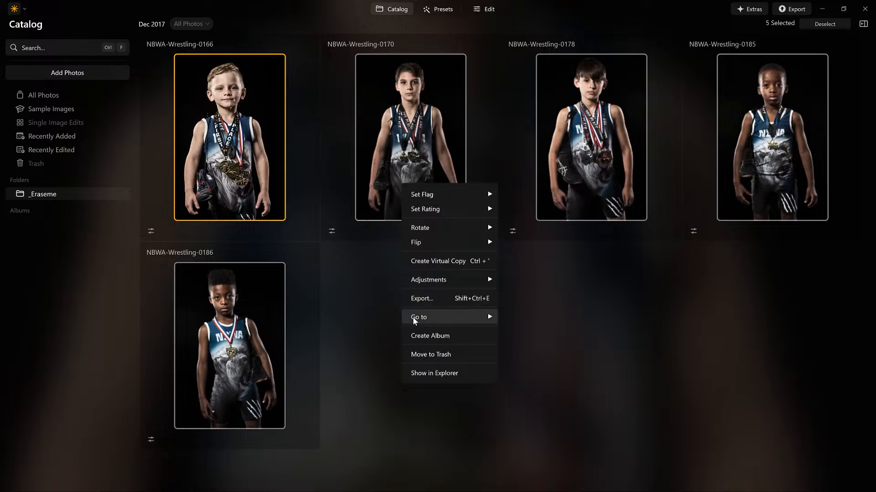
click(470, 355)
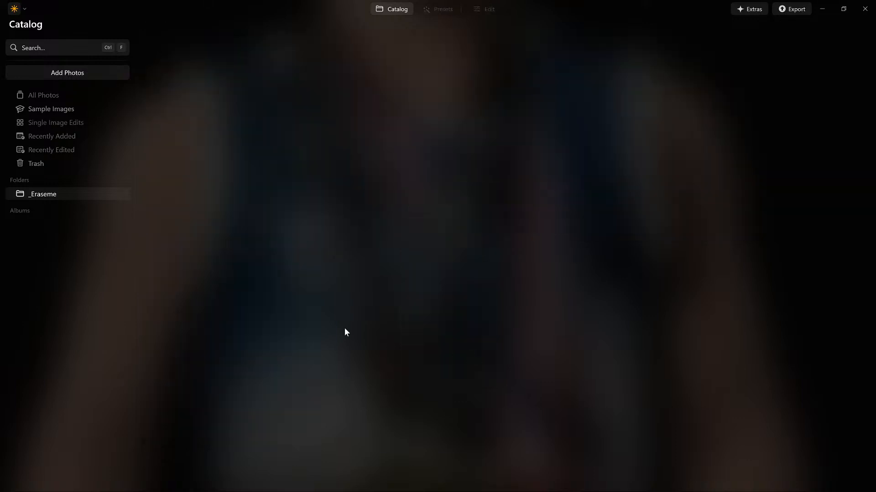
Empty the trash to permanently delete the five portraits, and open the _Eraseme folder.
click(36, 163)
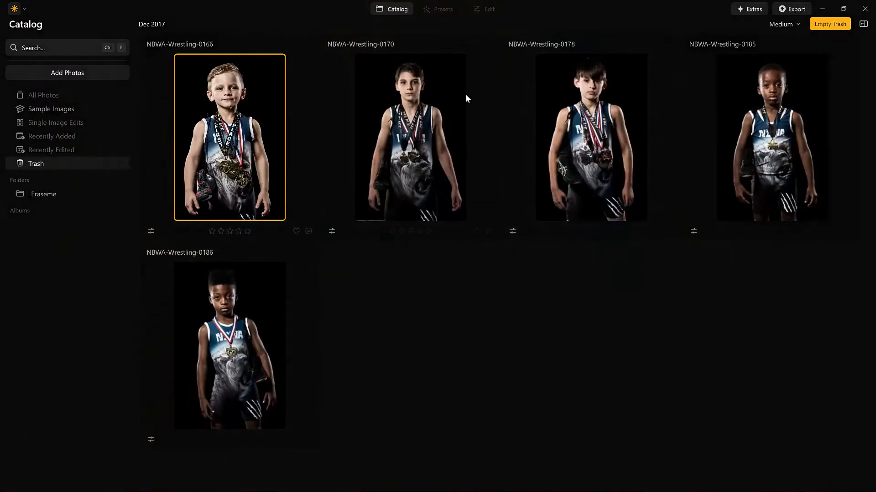
click(817, 28)
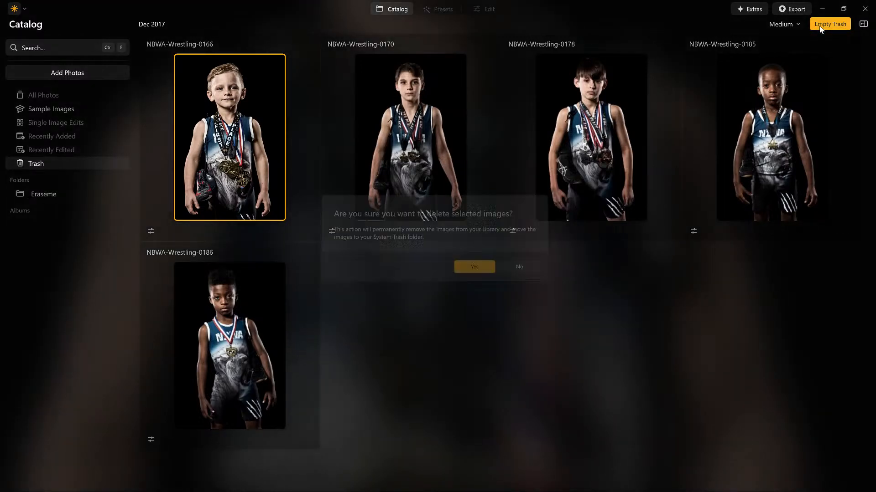
click(479, 271)
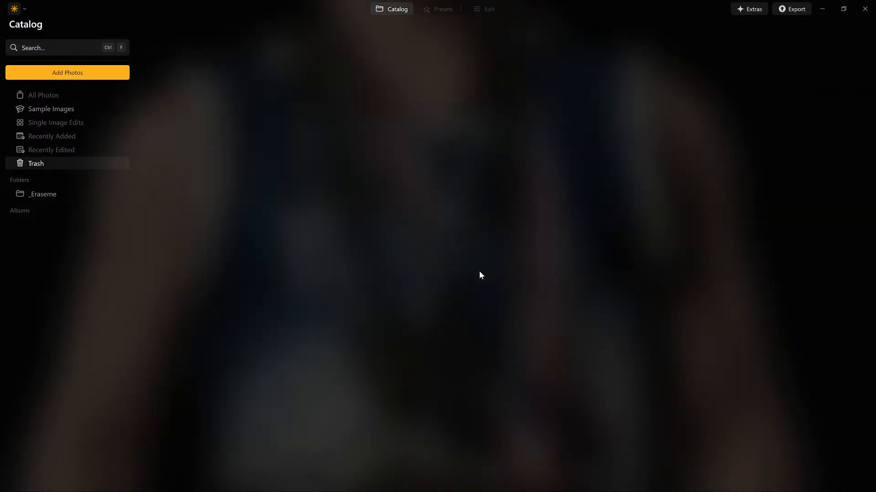
click(55, 194)
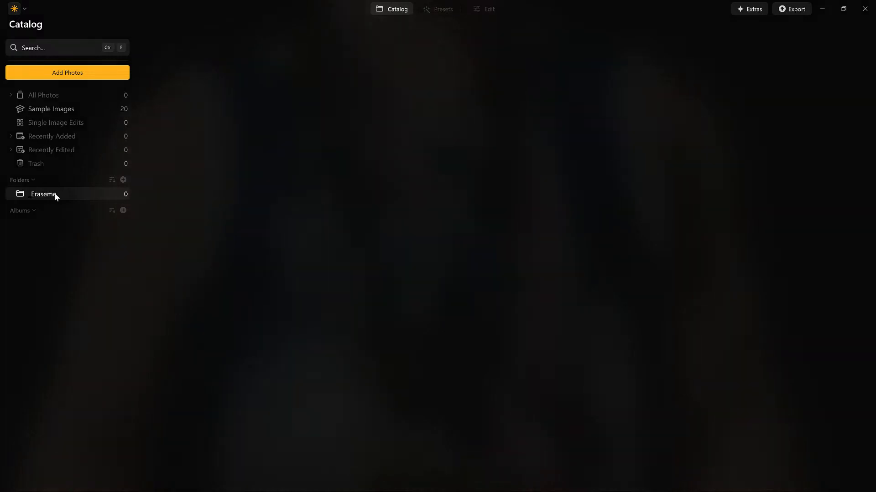